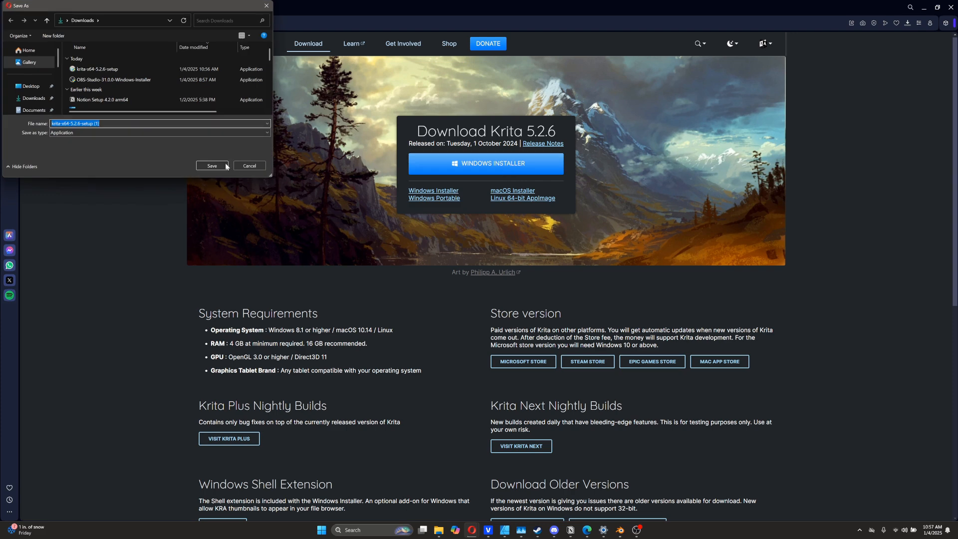
Save the Krita 5.2.6 Windows installer to the Downloads folder and advance its setup wizard to the license agreement.
left_click(224, 165)
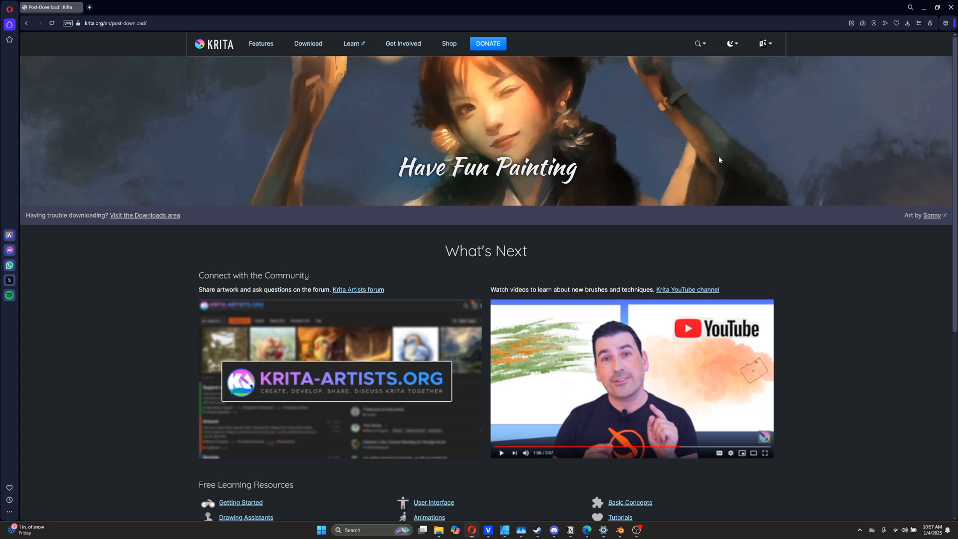
left_click(487, 282)
left_click(521, 325)
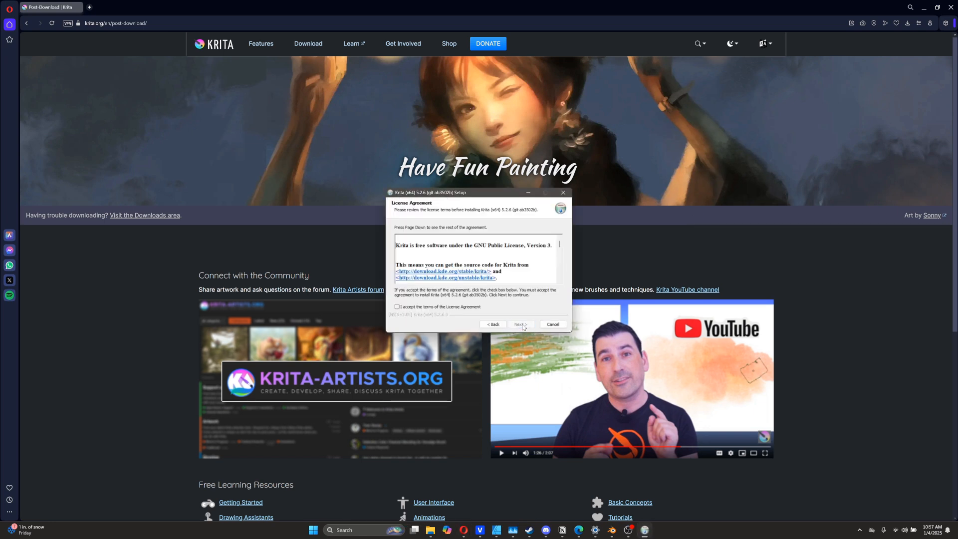
Accept the license terms, install Krita 5.2.6 with the default options, and close the browser once setup is finished.
left_click(472, 308)
left_click(520, 324)
left_click(520, 324)
left_click(520, 324)
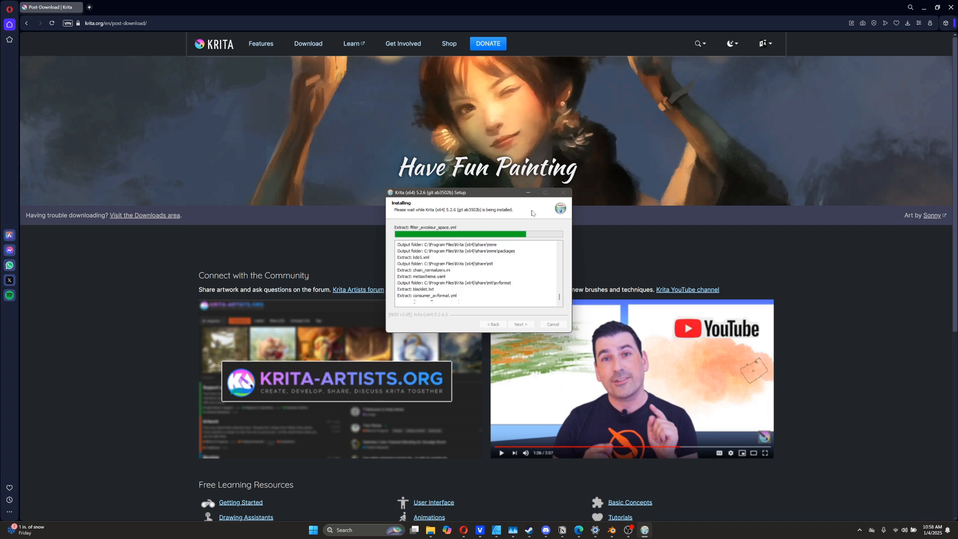
left_click(528, 325)
left_click(521, 324)
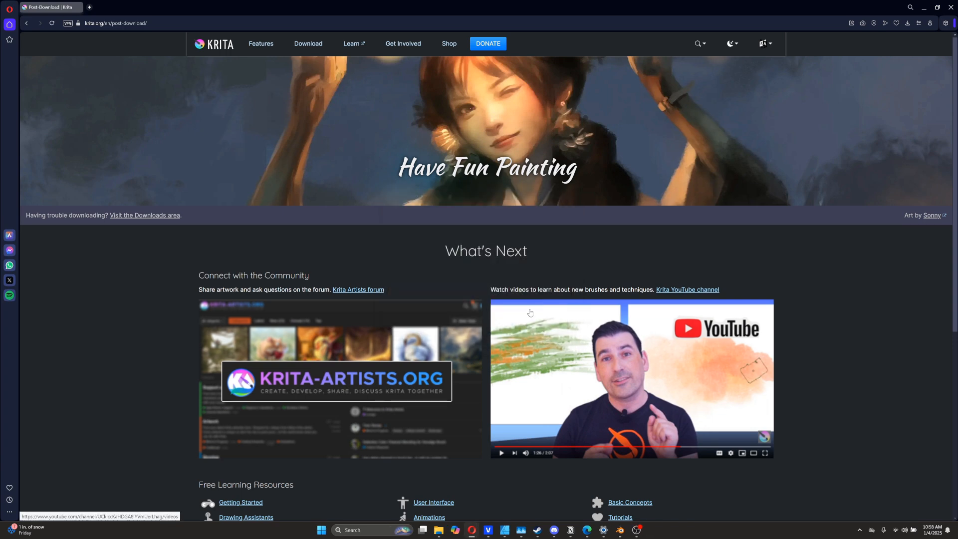
left_click(948, 10)
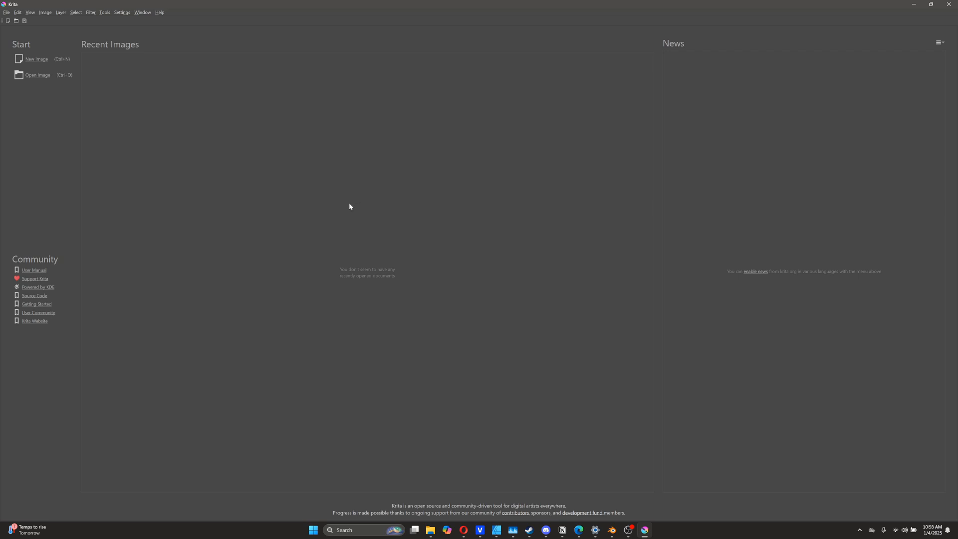
Create a new custom document 1920 pixels wide and 1080 pixels high.
left_click(35, 59)
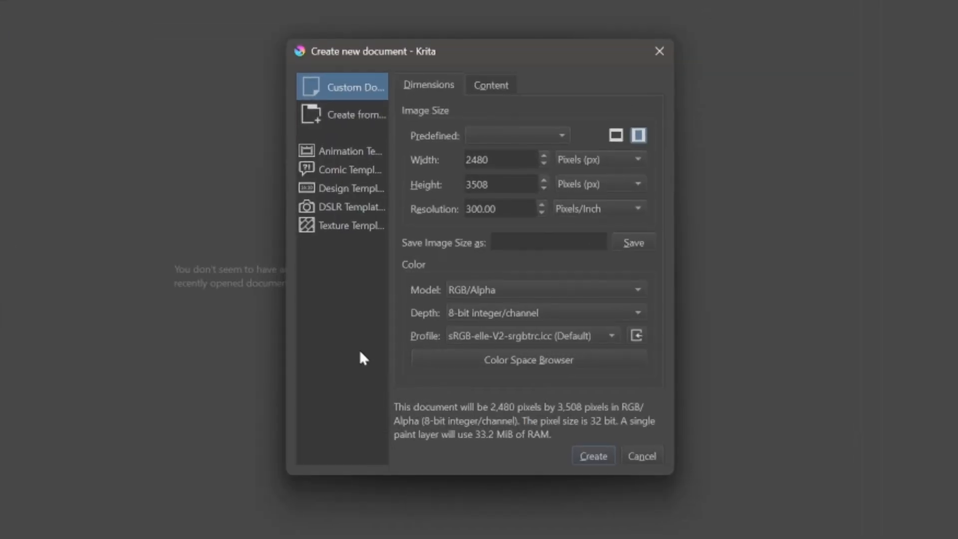
left_click(519, 165)
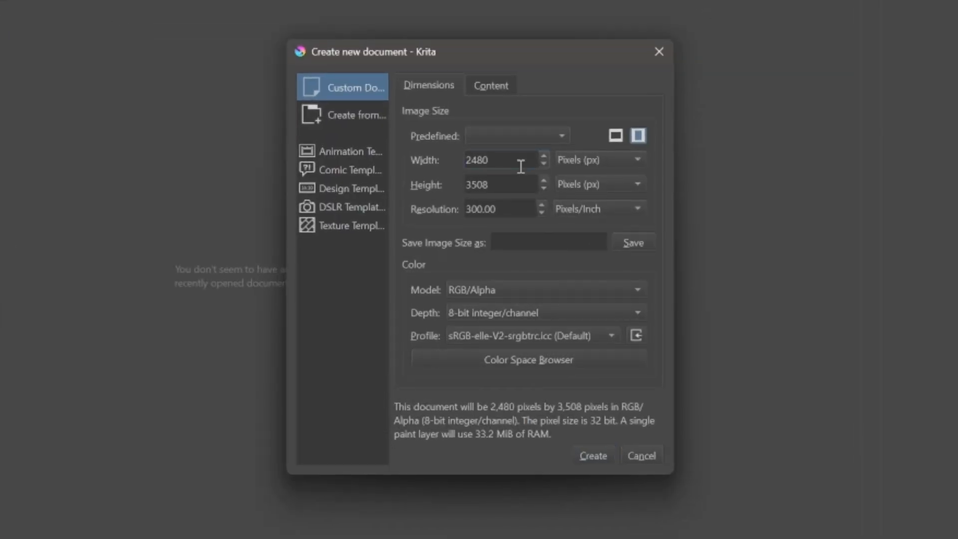
key("BackSpace")
key("BackSpace")
key("BackSpace")
key("BackSpace")
type("192")
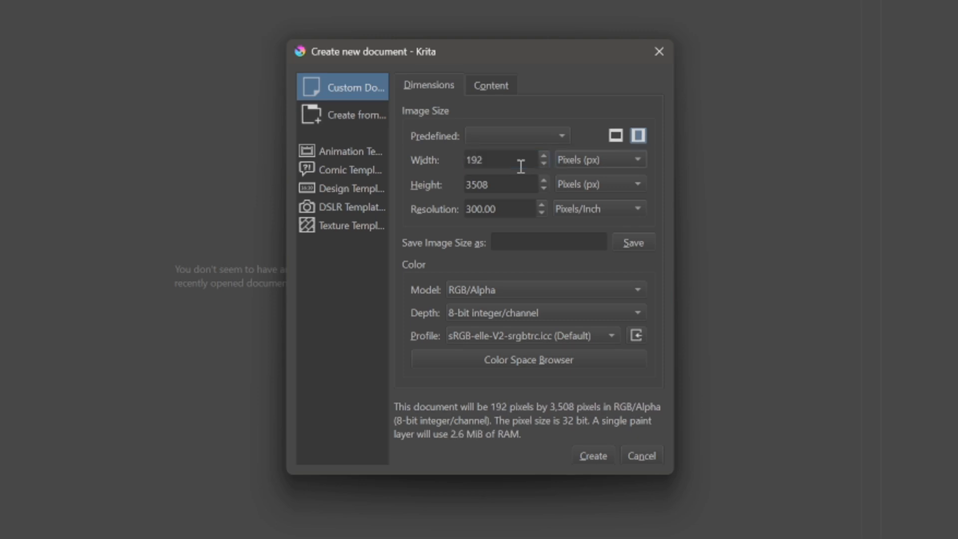
type("0")
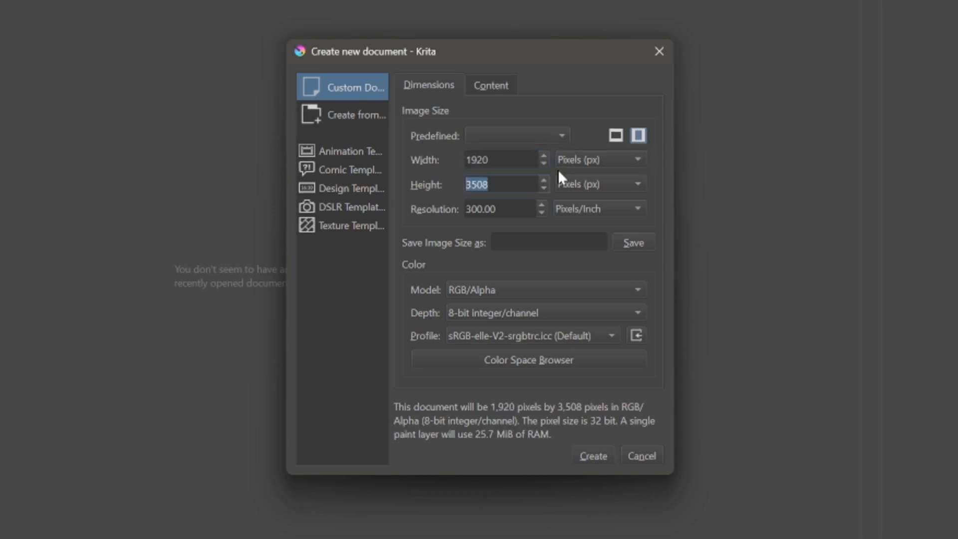
key("Tab")
type("1080")
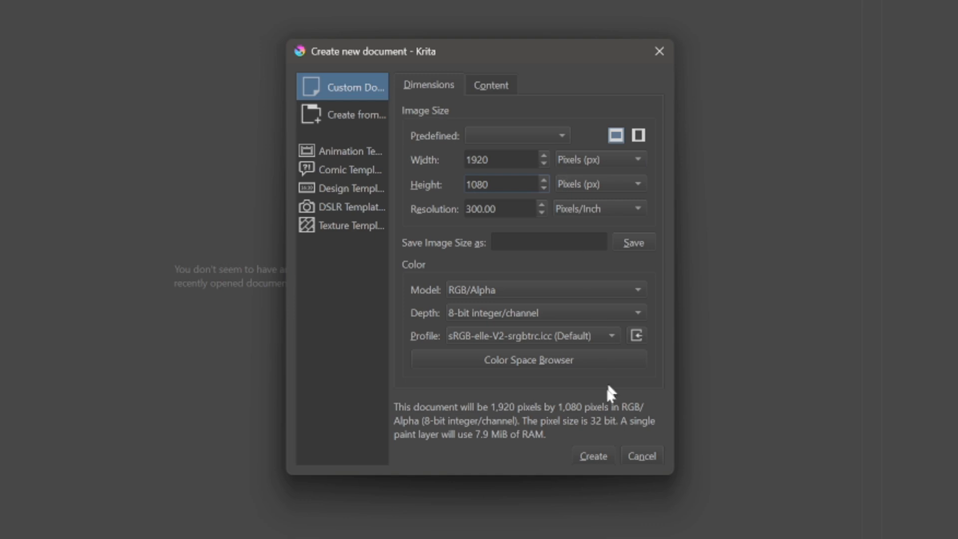
left_click(591, 461)
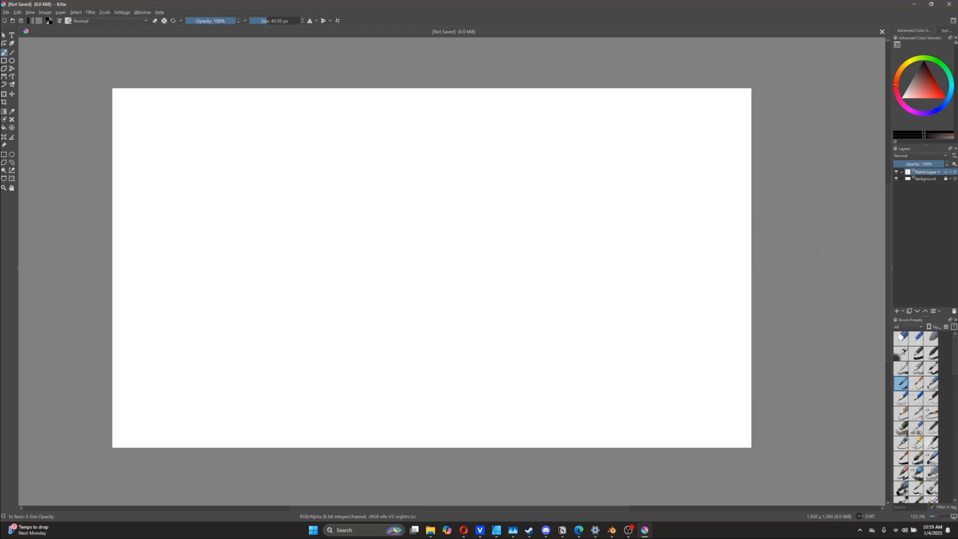
Widen the docker column beside the canvas, then hide the Background layer and undo that change.
left_click_drag(888, 269, 849, 276)
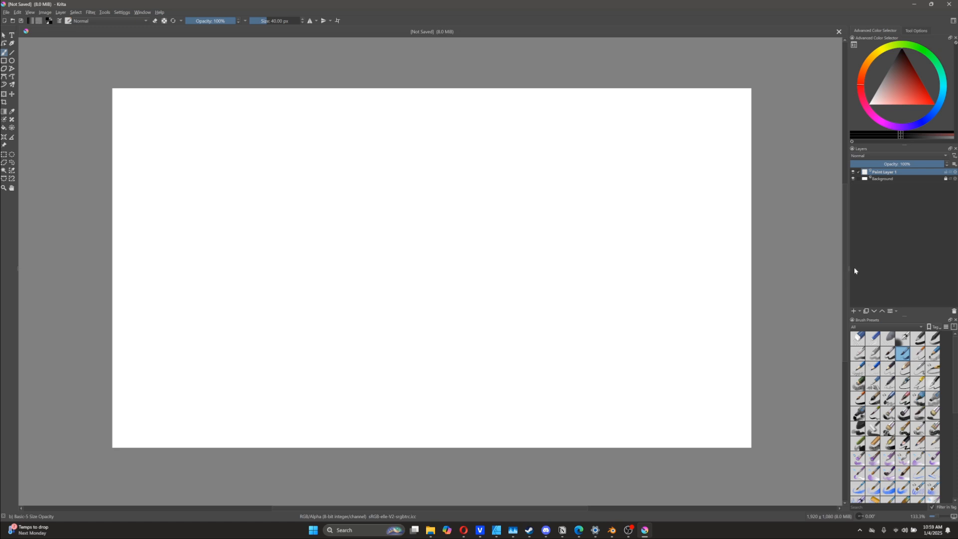
left_click(853, 178)
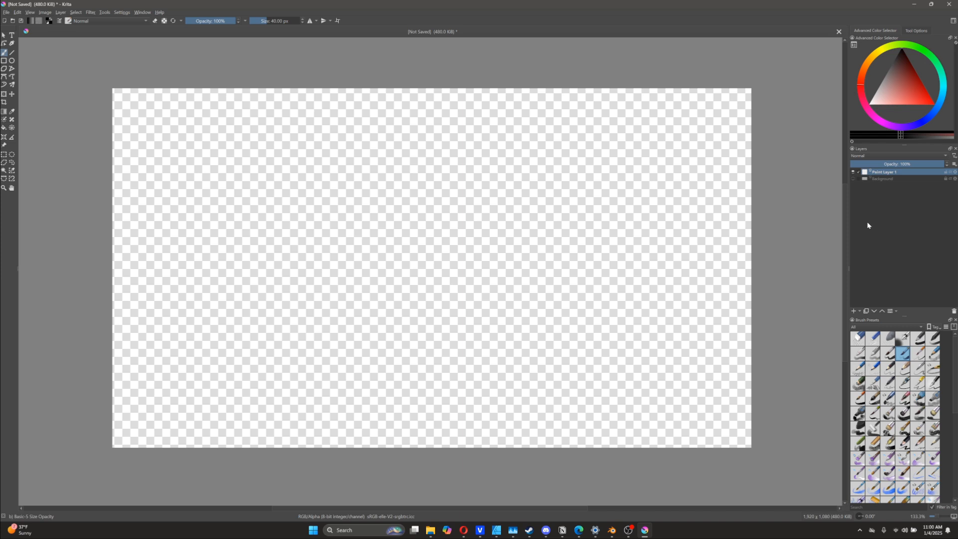
key("ctrl+z")
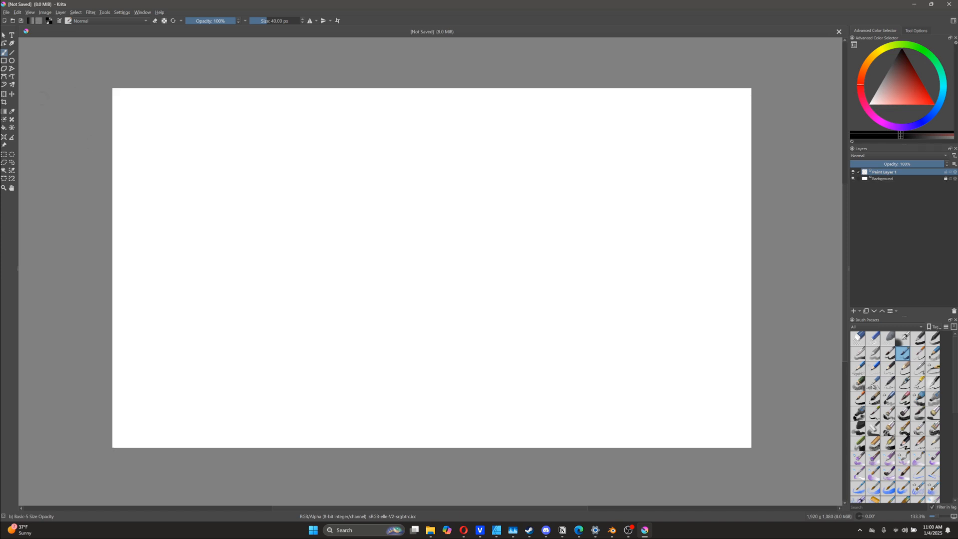
Draw a large red rectangle outline in the middle of the canvas with a 3.62 px brush size.
left_click(4, 60)
left_click(256, 21)
left_click(933, 104)
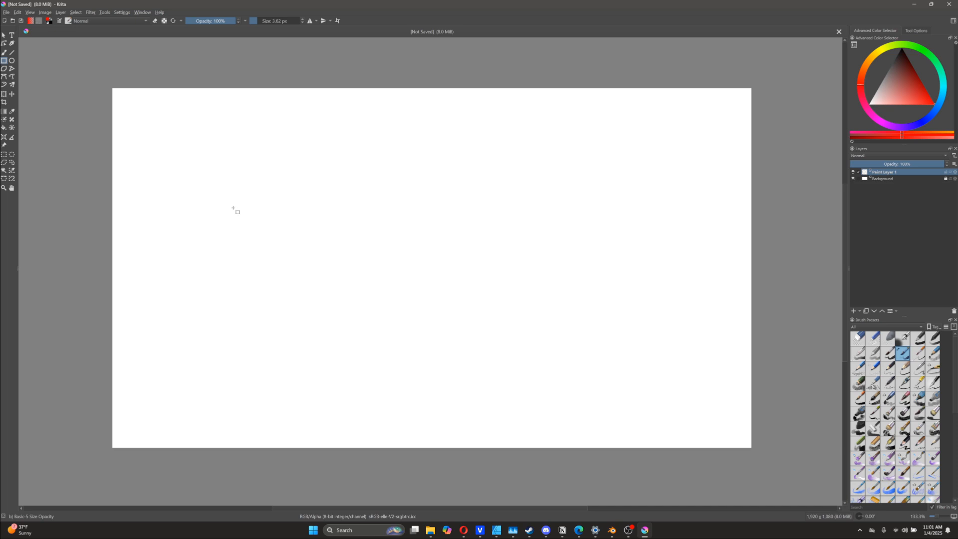
left_click_drag(183, 157, 682, 387)
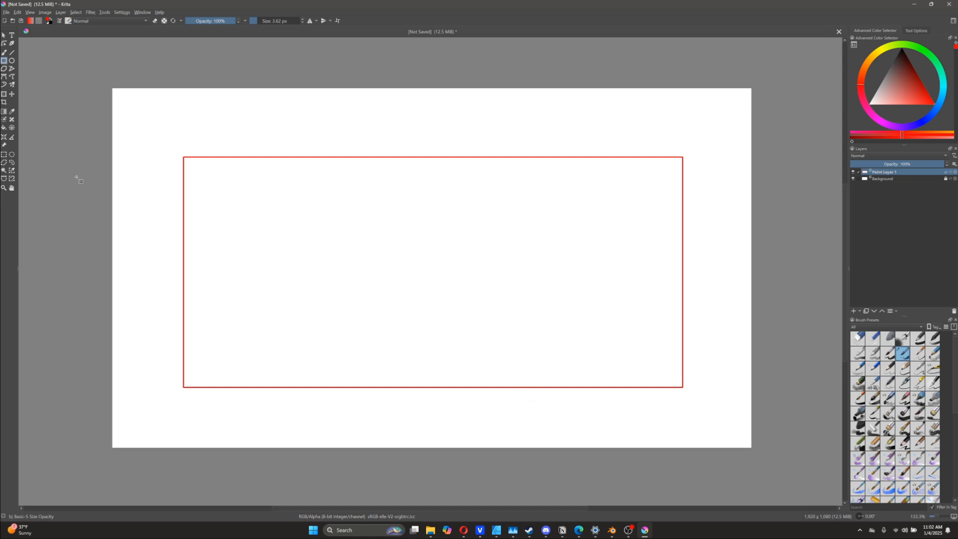
Switch to the freehand brush, set its size to 30.35 px and choose a bright blue colour.
left_click(4, 52)
left_click_drag(258, 21, 264, 21)
left_click_drag(942, 91, 940, 99)
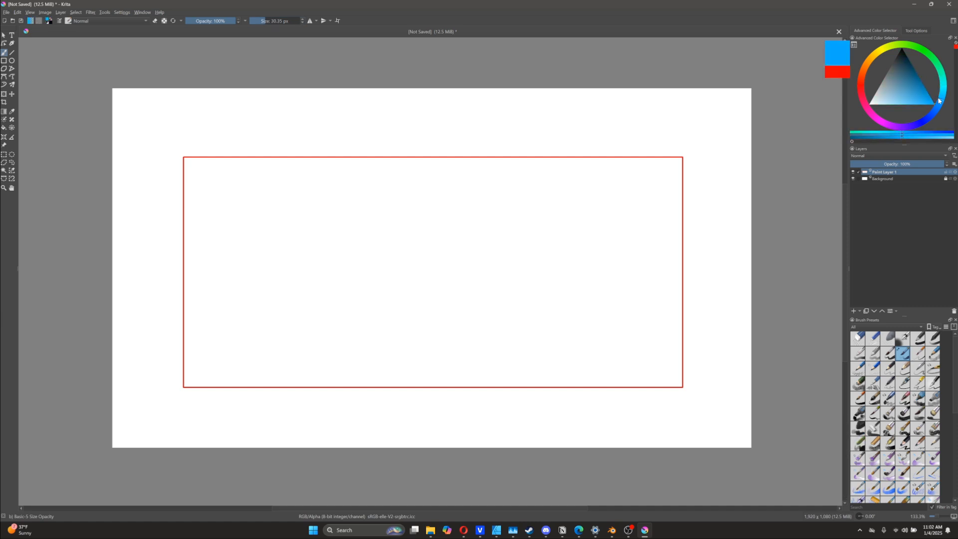
Paint blue dabs over the red rectangle's lower-right and upper-left corners, then undo them.
left_click_drag(685, 380, 679, 392)
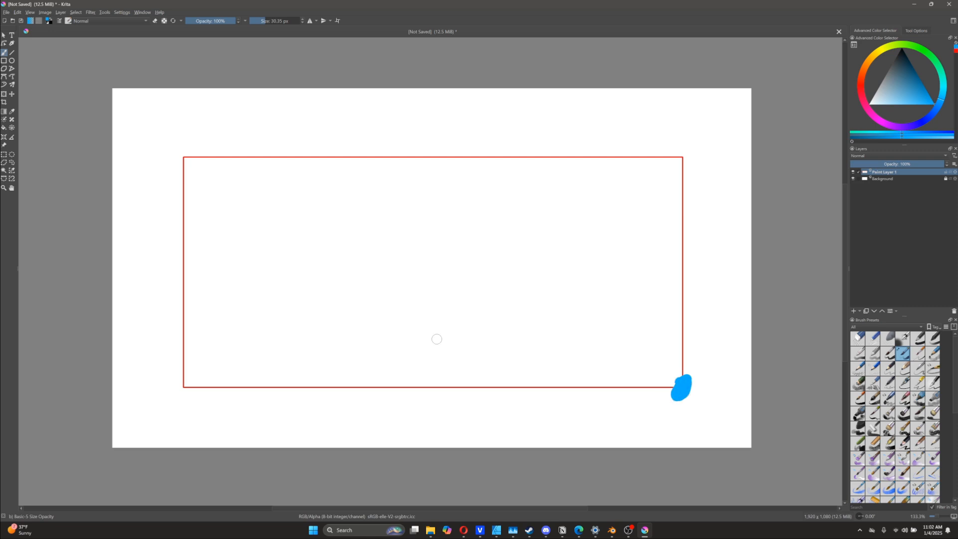
mouse_move(191, 156)
left_mouse_down()
mouse_move(178, 163)
mouse_move(189, 167)
mouse_move(181, 150)
left_mouse_up()
key("ctrl+z")
key("ctrl+z")
key("ctrl+z")
key("ctrl+z")
With the Wet Bristles Rough preset, dab blue on the rectangle's lower-right and upper-left corners and draw a blue rectangle inside it.
left_click(872, 457)
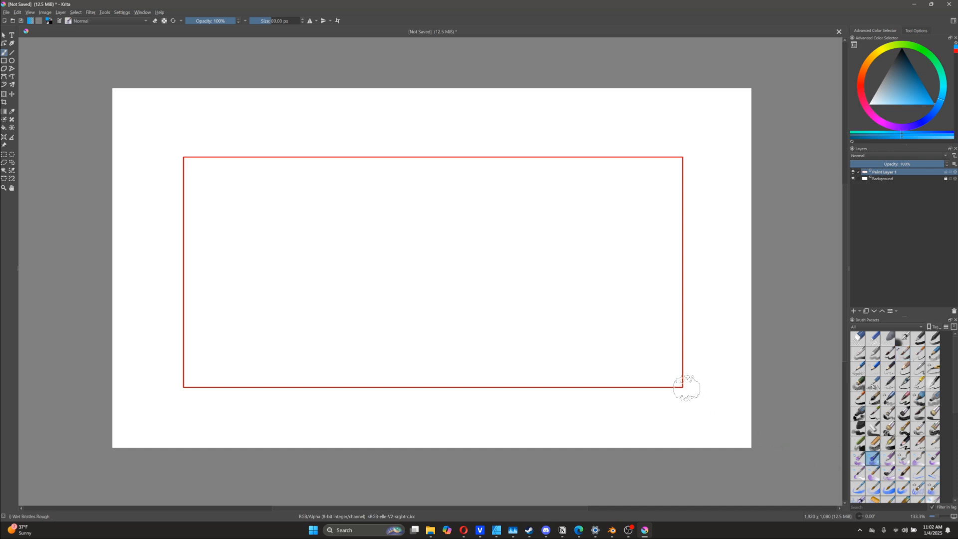
left_click(686, 388)
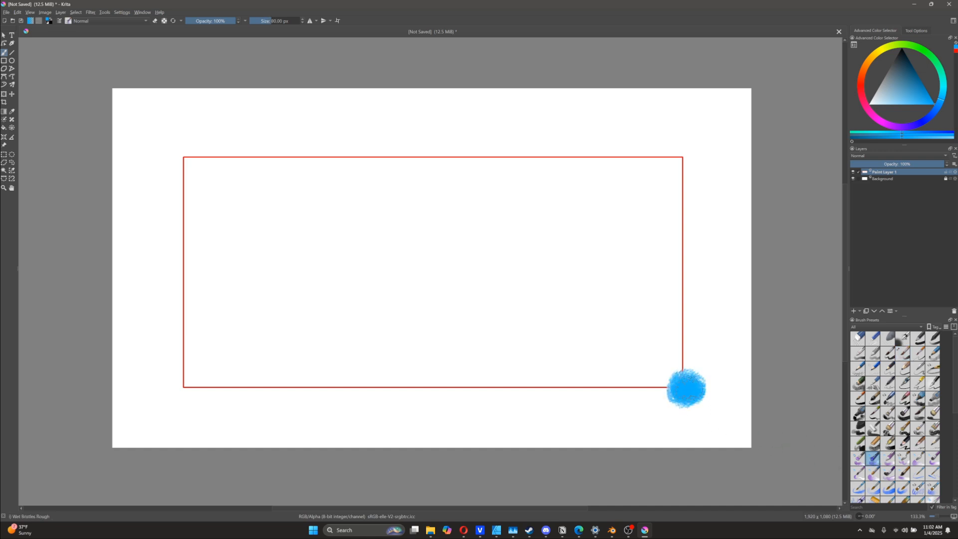
left_click(185, 161)
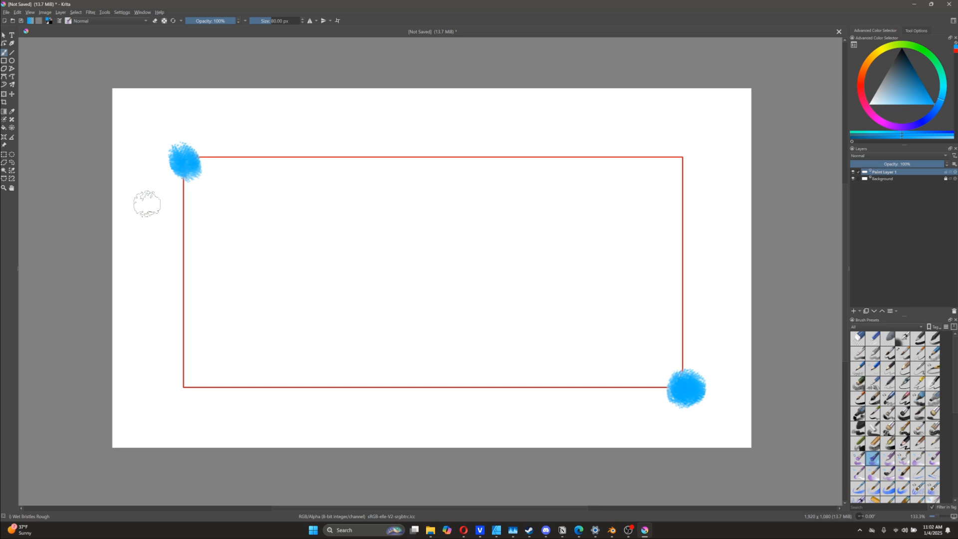
left_click(4, 61)
mouse_move(220, 191)
left_mouse_down()
mouse_move(347, 267)
mouse_move(544, 342)
mouse_move(655, 364)
mouse_move(648, 355)
left_mouse_up()
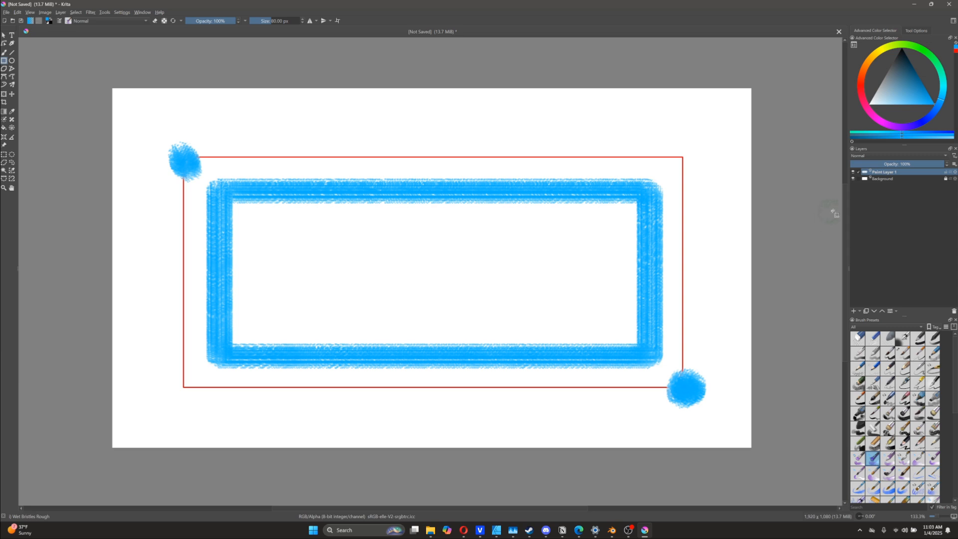
Hide Paint Layer 1 and draw a large red rectangle on a new paint layer with the WaterC Basic Round-Grain preset.
left_click(853, 172)
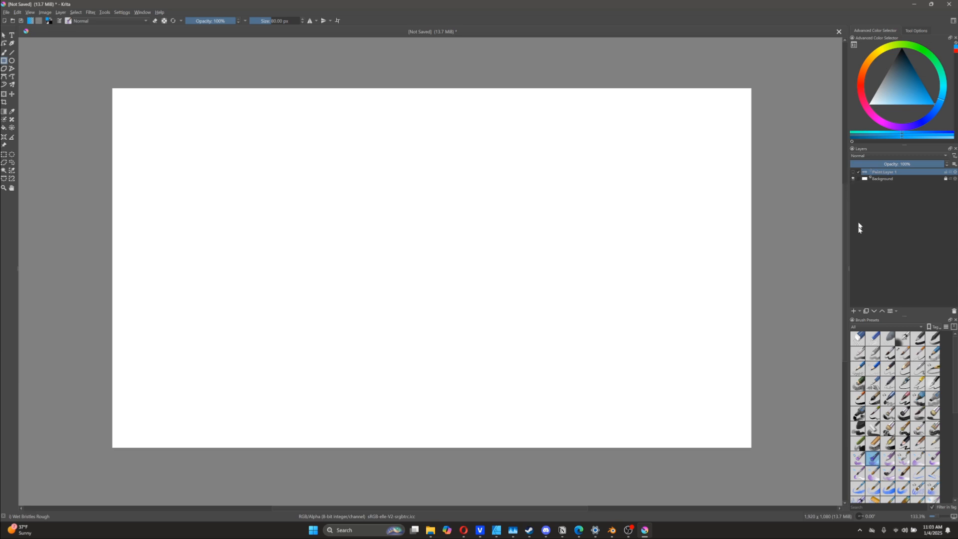
left_click(852, 311)
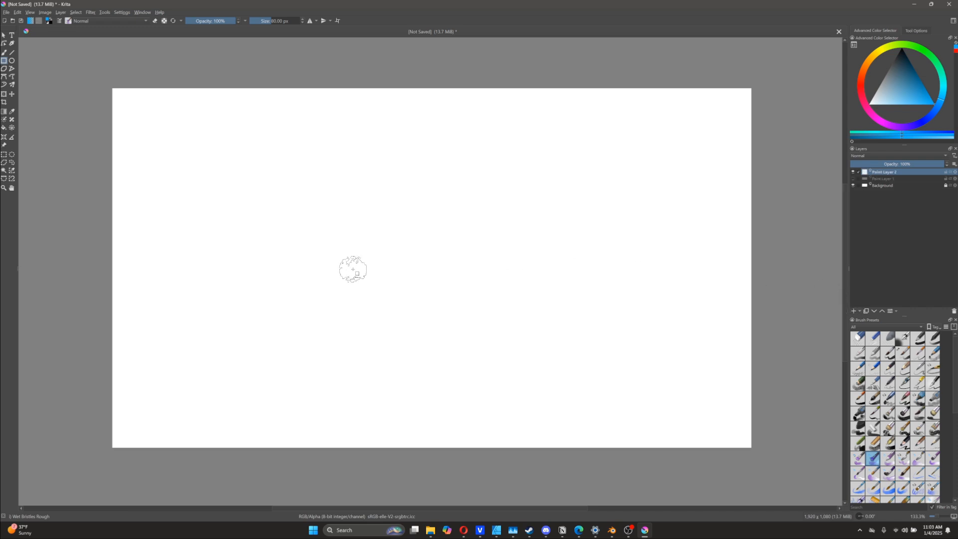
left_click(885, 488)
left_click_drag(858, 77, 954, 114)
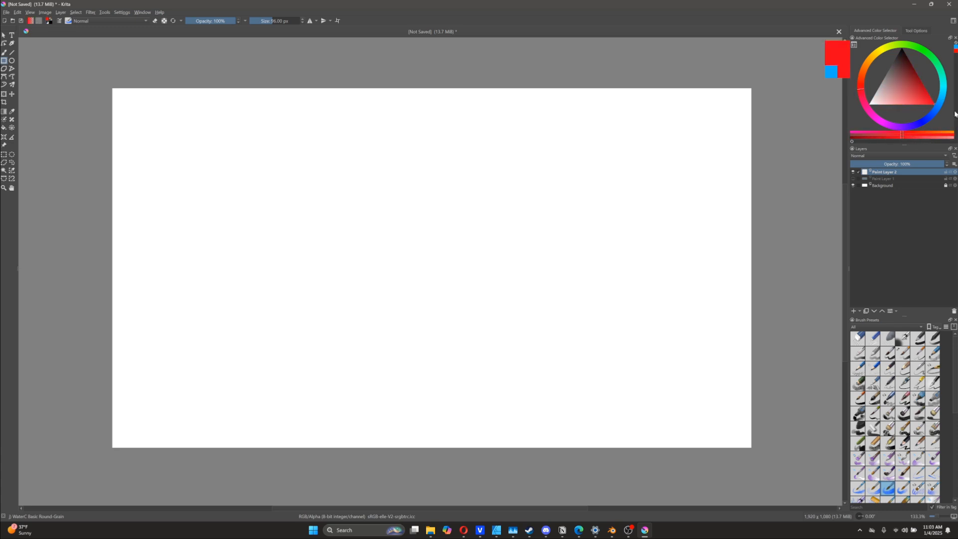
left_click_drag(182, 163, 687, 391)
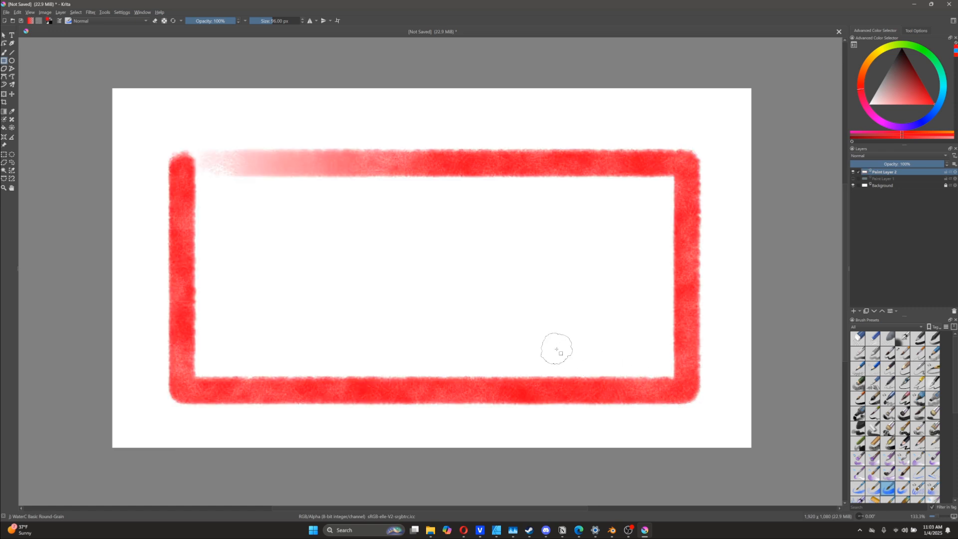
Draw a blue circle around the red rectangle's upper-left corner with the Ellipse tool, and hide the Background layer.
left_click(940, 105)
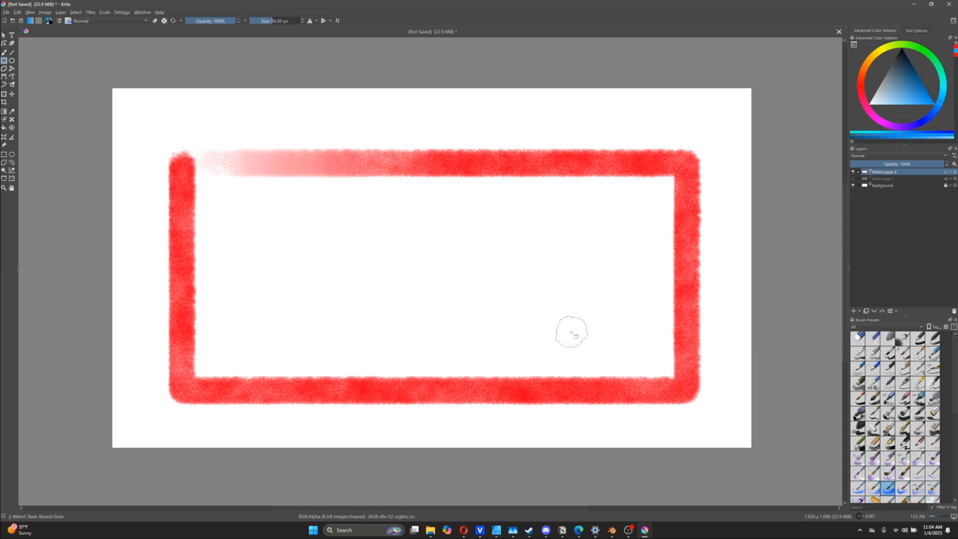
left_click(12, 61)
left_click_drag(150, 132, 221, 203)
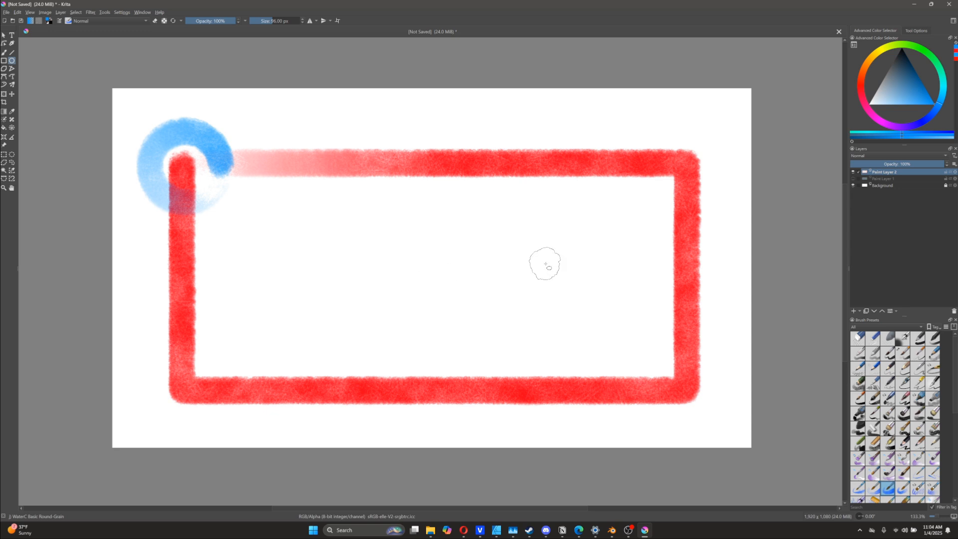
left_click(852, 185)
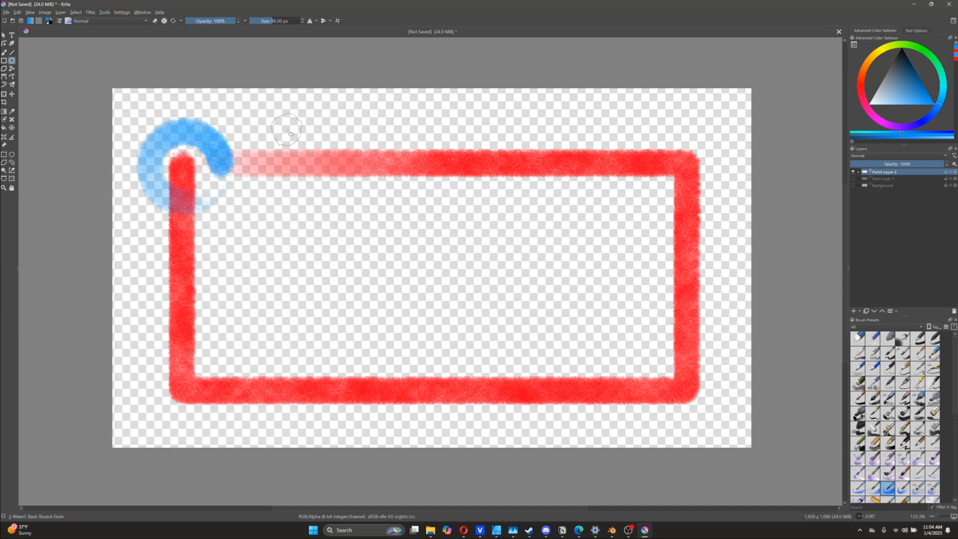
Save the drawing as a Krita document named "proto 1" in the video krita projects folder.
left_click(6, 13)
left_click(25, 54)
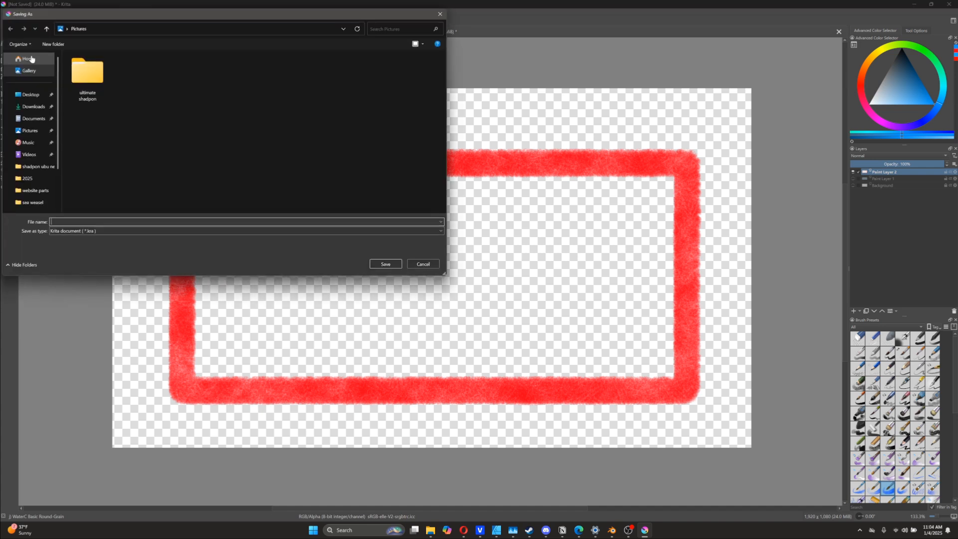
left_click_drag(162, 11, 261, 71)
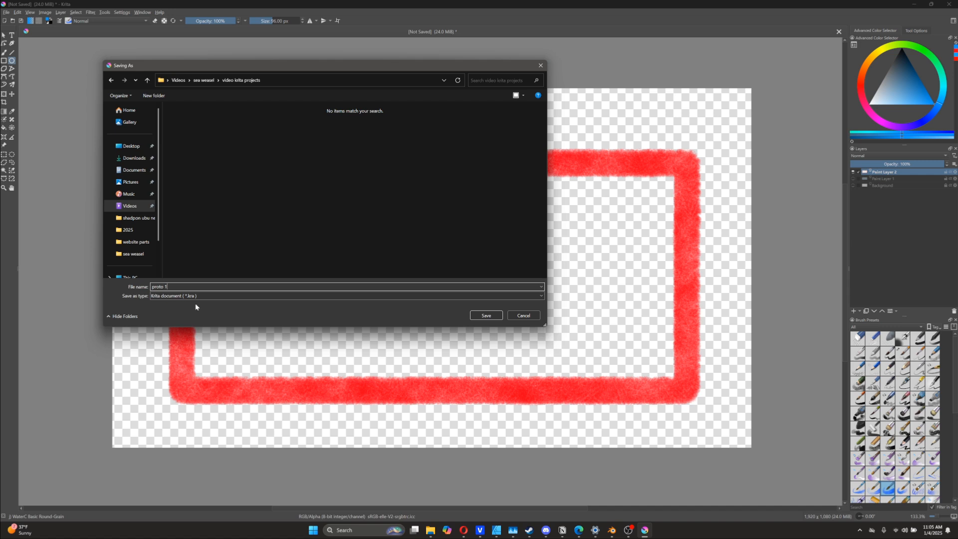
left_click(484, 315)
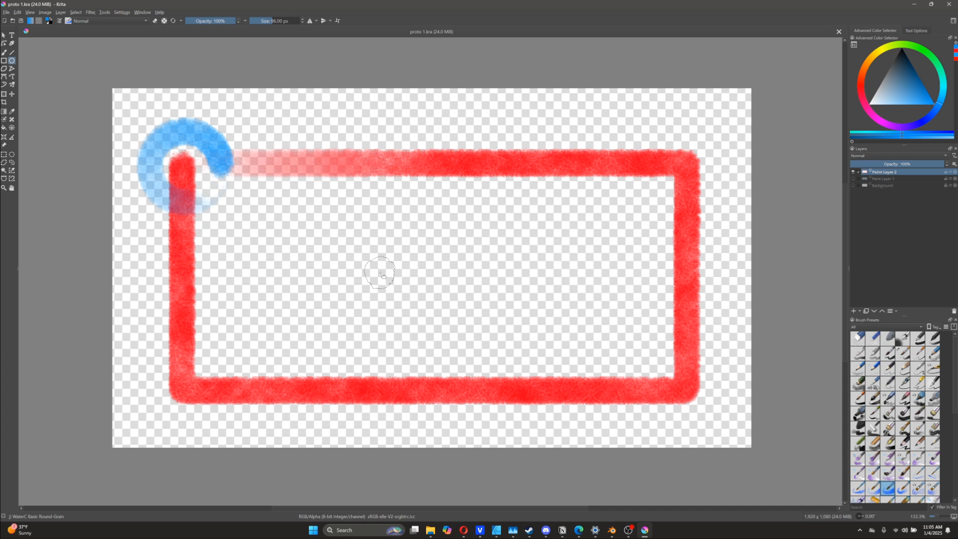
Save the drawing as a PNG image named "proto 1" in the video krita projects folder, keeping the offered PNG options.
left_click(6, 12)
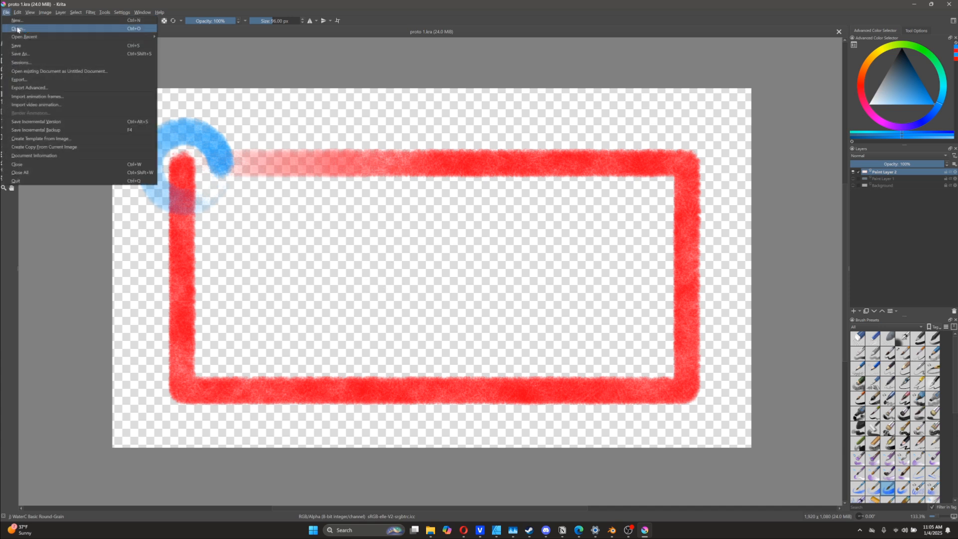
left_click(59, 64)
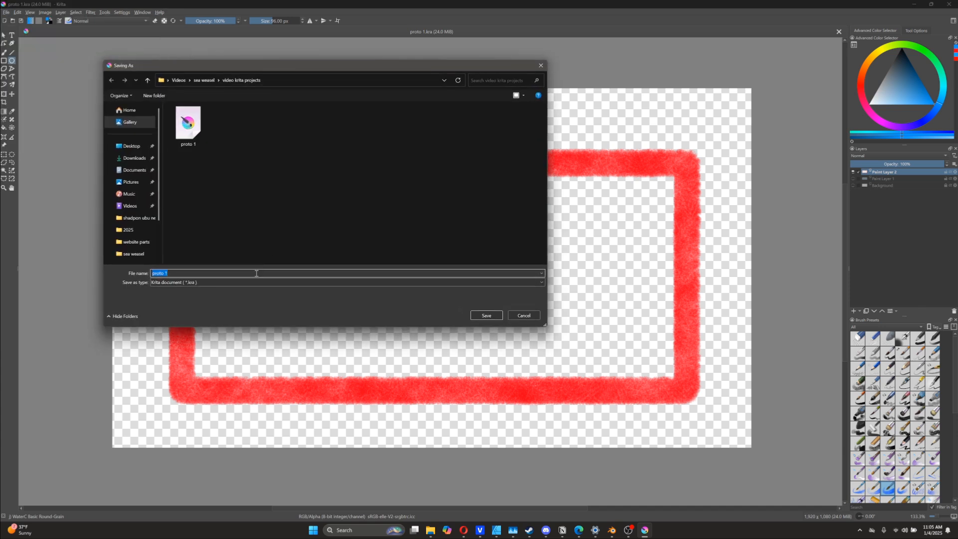
left_click(249, 282)
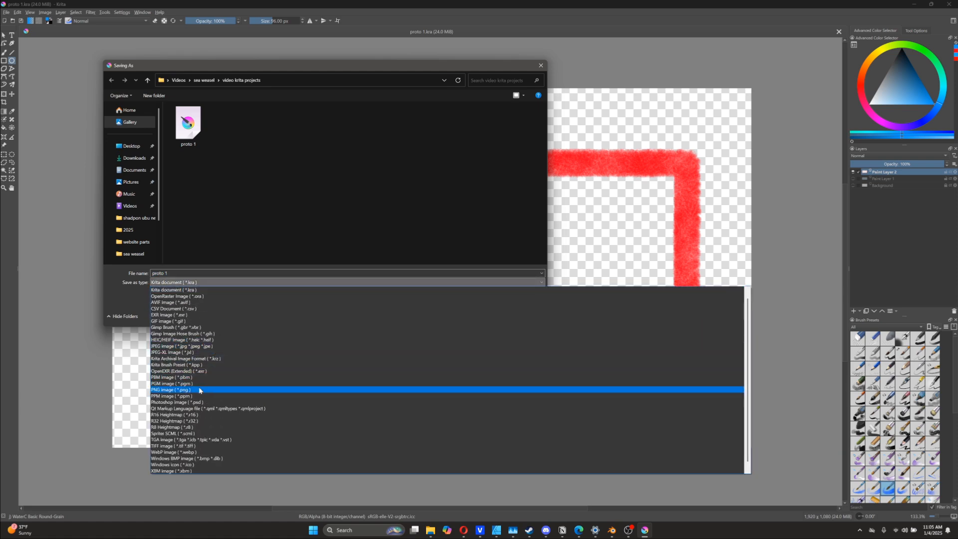
left_click(199, 390)
left_click(471, 315)
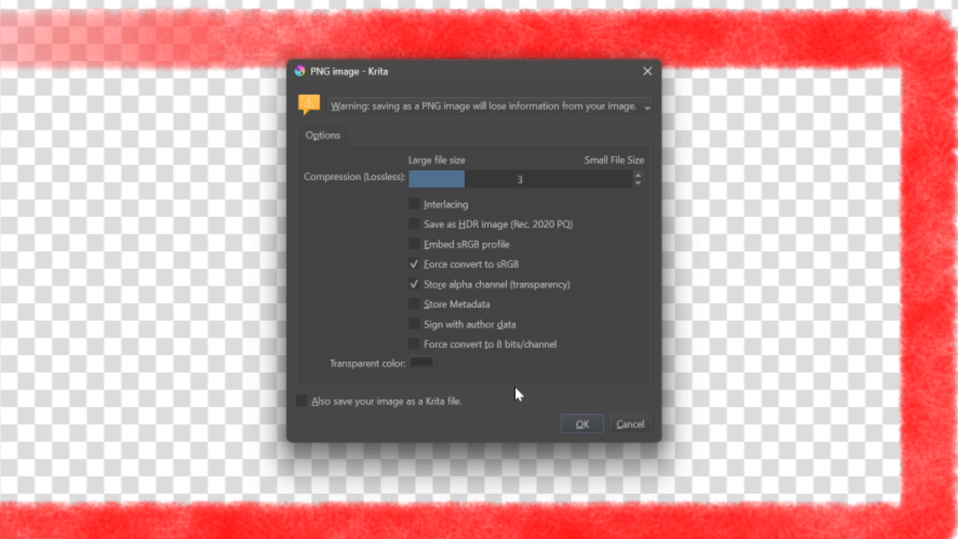
left_click(576, 422)
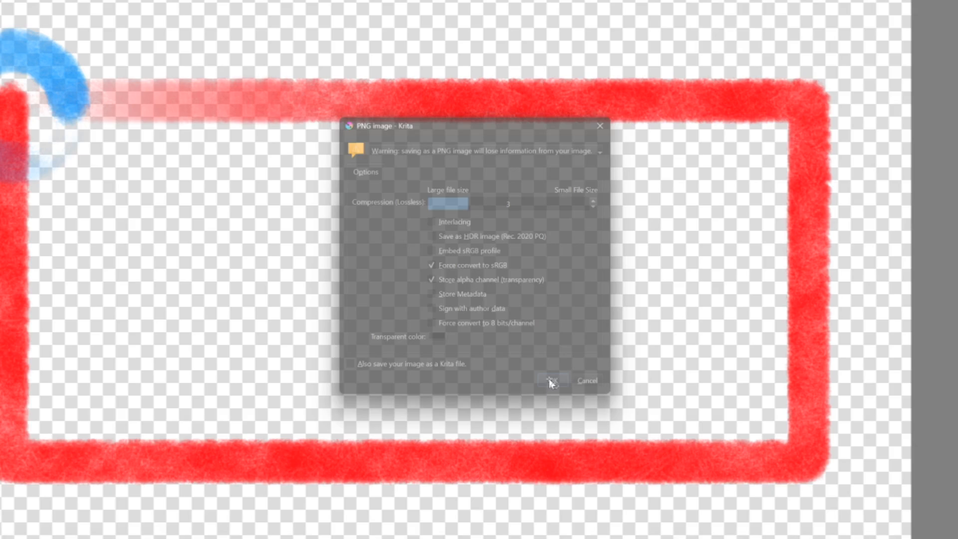
Switch to OBS and add a new image source named "Image" to the scene.
key("alt+Tab")
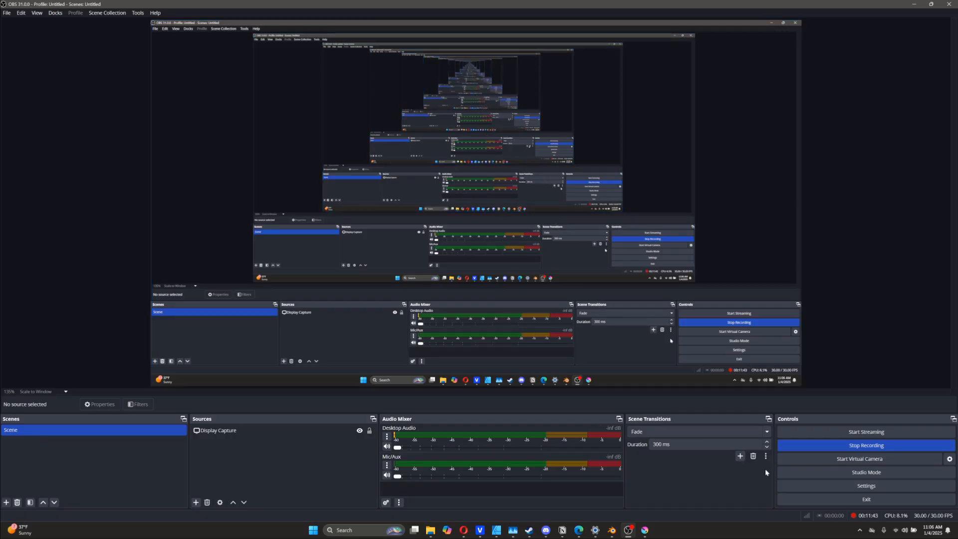
left_click(196, 502)
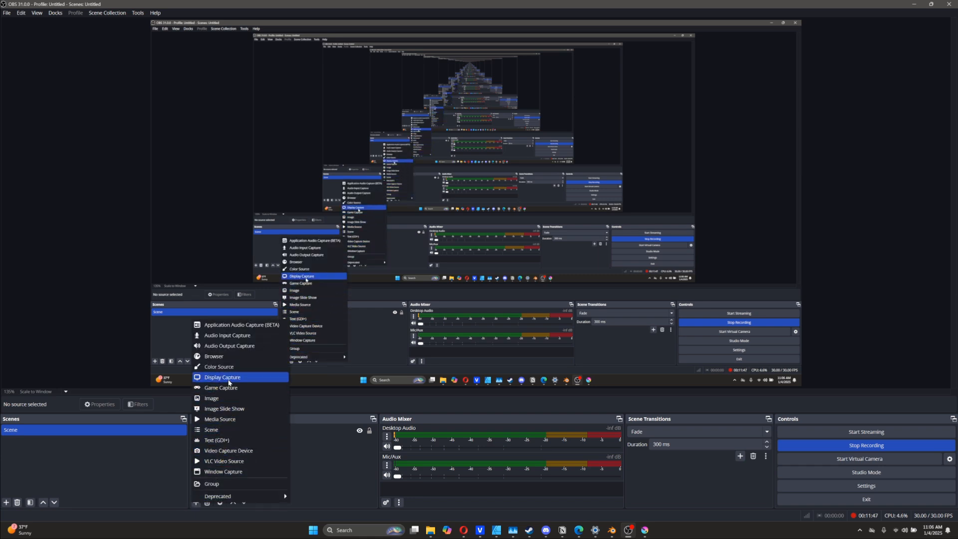
left_click(226, 401)
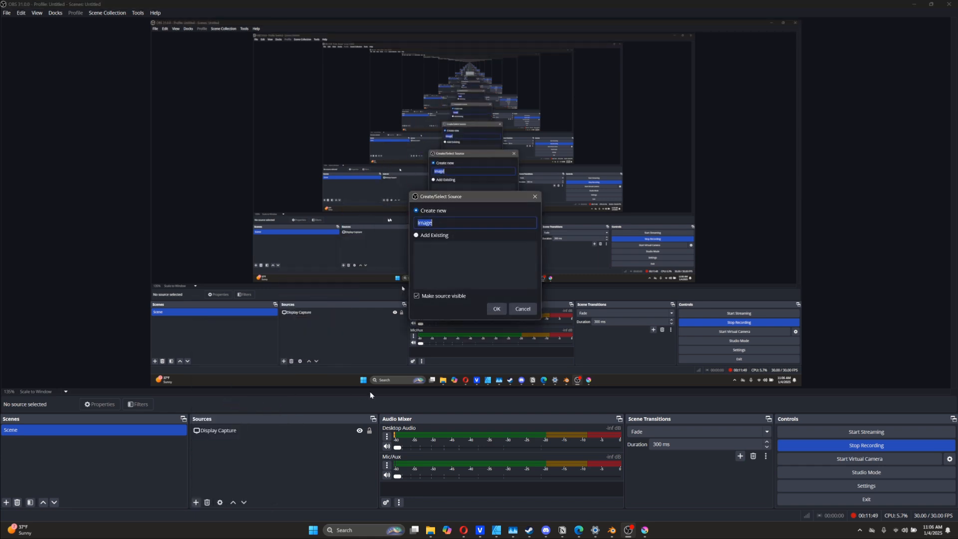
left_click(503, 306)
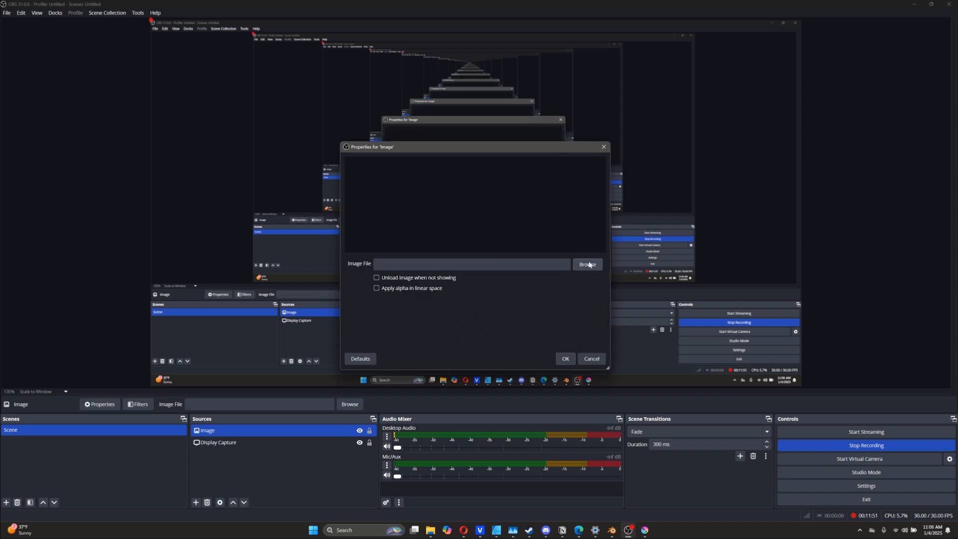
Load proto 1.png from the video krita projects folder into the image source and shrink it into the scene's lower-right corner.
left_click(583, 263)
scroll(393, 245, "up", 1)
left_click(376, 272)
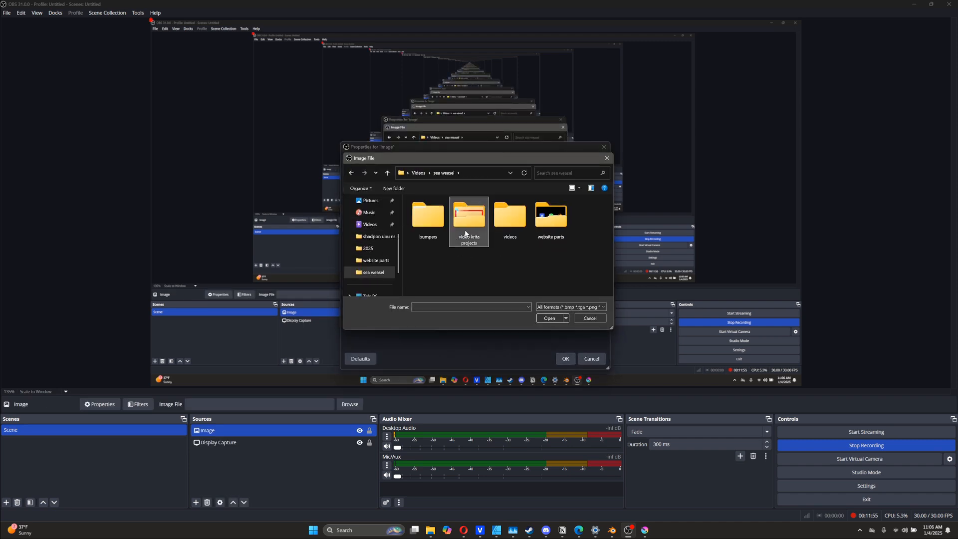
double_click(468, 223)
double_click(429, 224)
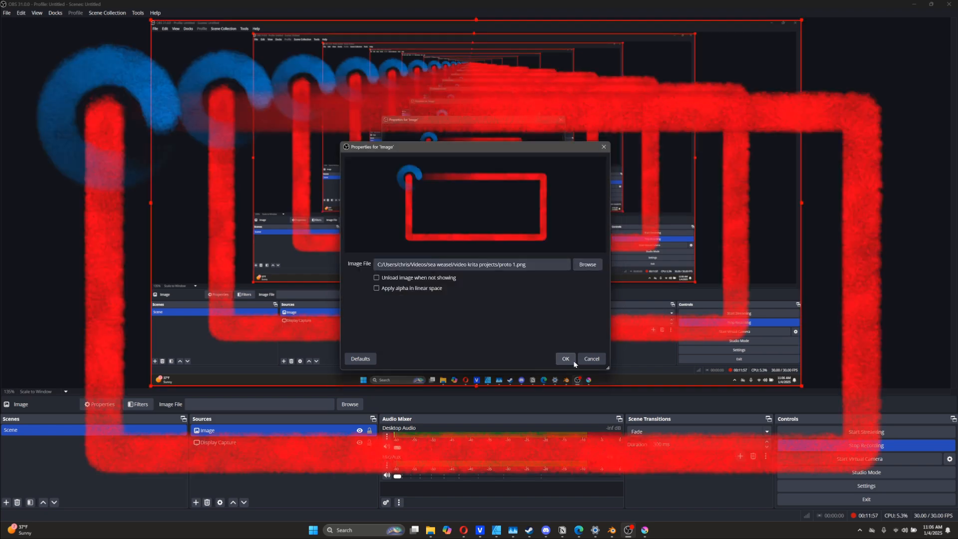
left_click(565, 358)
left_click_drag(151, 20, 722, 275)
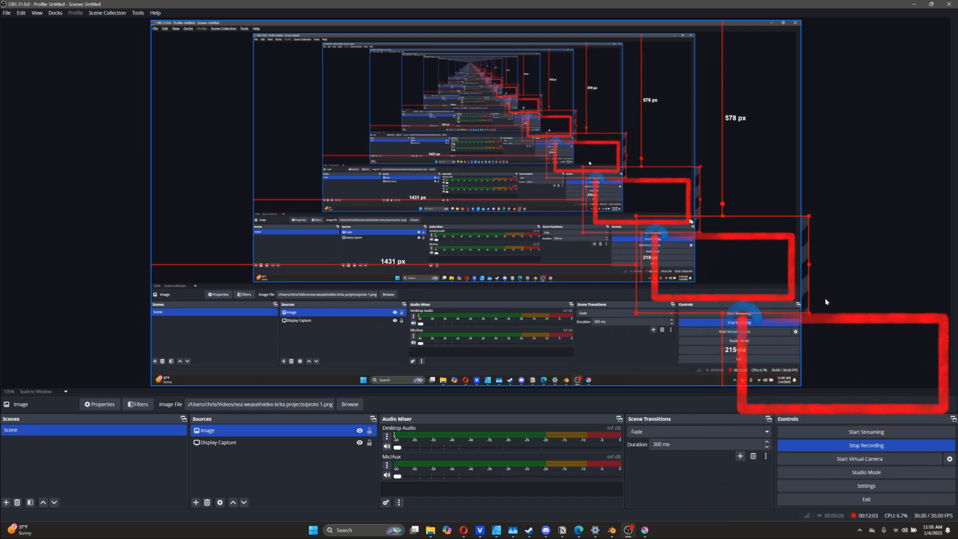